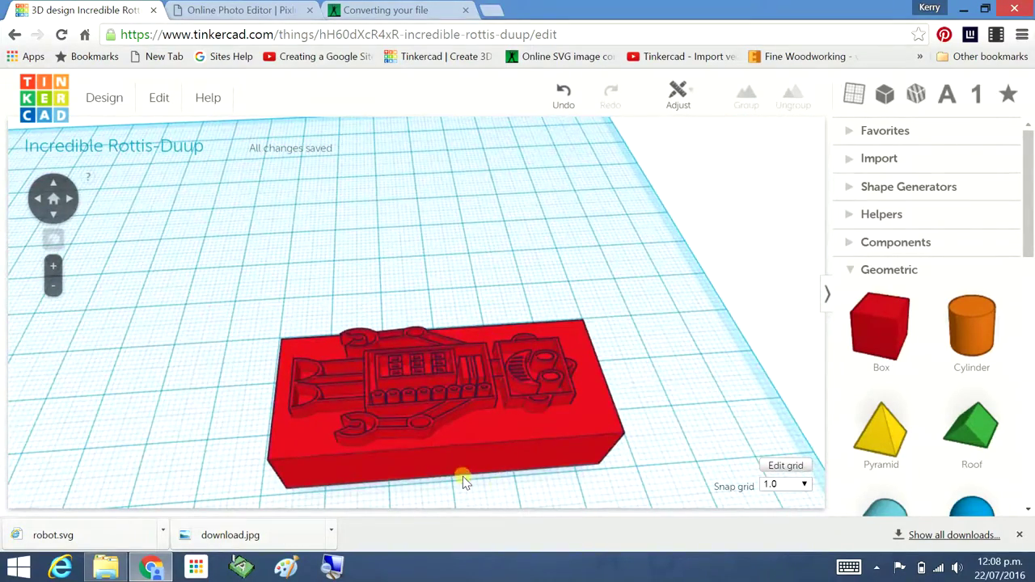
- Duplicate the robot-engraved block and nudge the copy two steps right of the original
{"action": "mouse_move", "coordinate": [463, 476]}
{"action": "right_mouse_down"}
{"action": "mouse_move", "coordinate": [626, 467]}
{"action": "mouse_move", "coordinate": [534, 347]}
{"action": "mouse_move", "coordinate": [502, 328]}
{"action": "right_mouse_up"}
{"action": "left_click", "coordinate": [501, 330]}
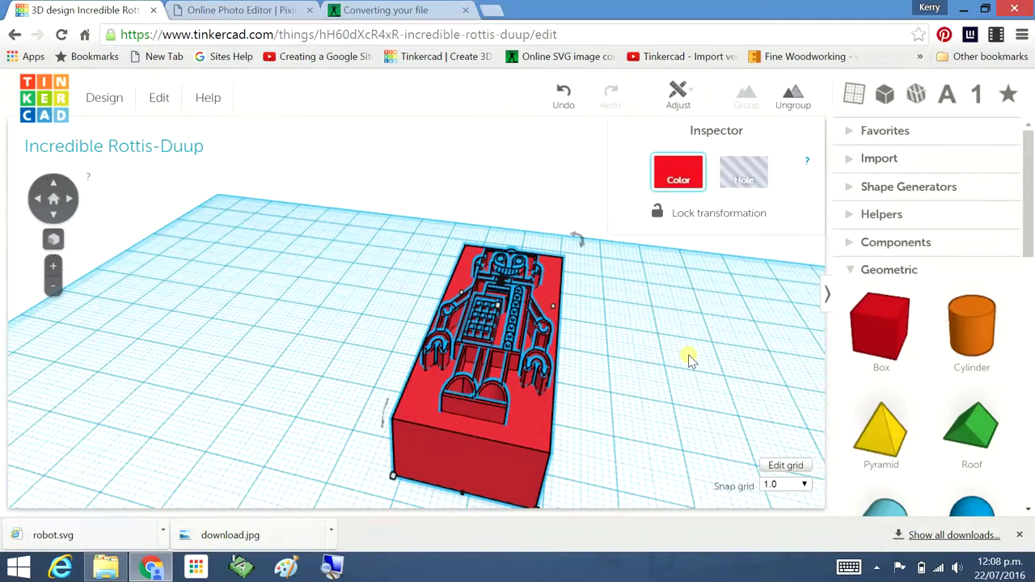
{"action": "key", "text": "ctrl+c"}
{"action": "key", "text": "ctrl+v"}
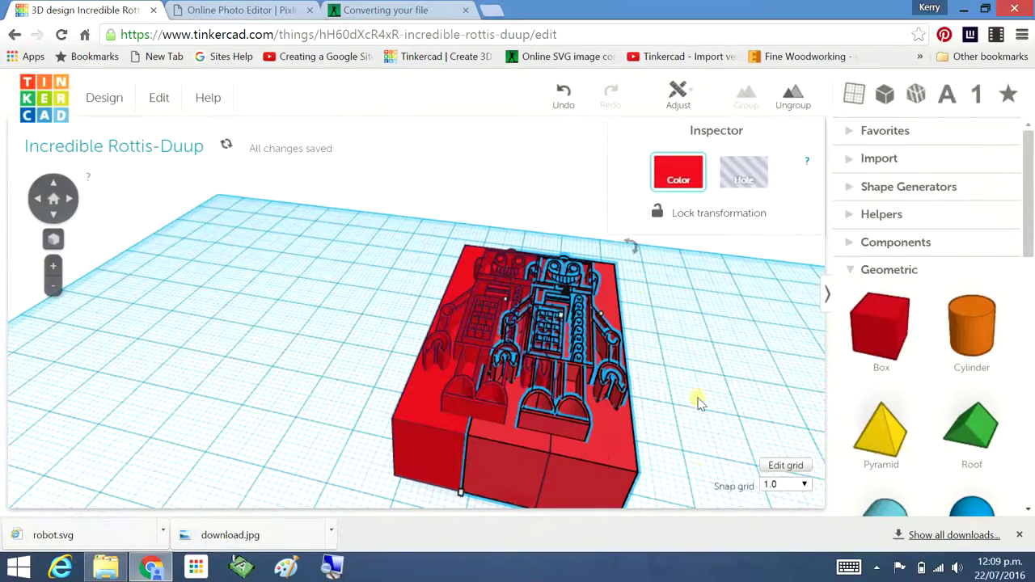
{"action": "scroll", "coordinate": [703, 396], "scroll_direction": "up", "scroll_amount": 3}
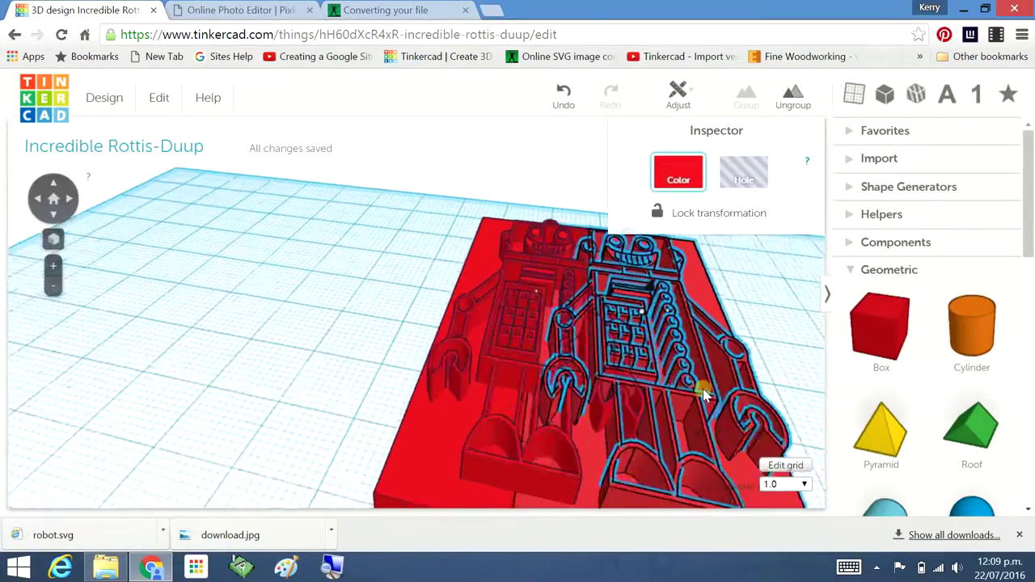
{"action": "scroll", "coordinate": [704, 396], "scroll_direction": "down", "scroll_amount": 2}
{"action": "scroll", "coordinate": [696, 398], "scroll_direction": "down", "scroll_amount": 3}
{"action": "mouse_move", "coordinate": [683, 433]}
{"action": "right_mouse_down"}
{"action": "mouse_move", "coordinate": [596, 474]}
{"action": "mouse_move", "coordinate": [613, 445]}
{"action": "mouse_move", "coordinate": [652, 429]}
{"action": "mouse_move", "coordinate": [593, 362]}
{"action": "right_mouse_up"}
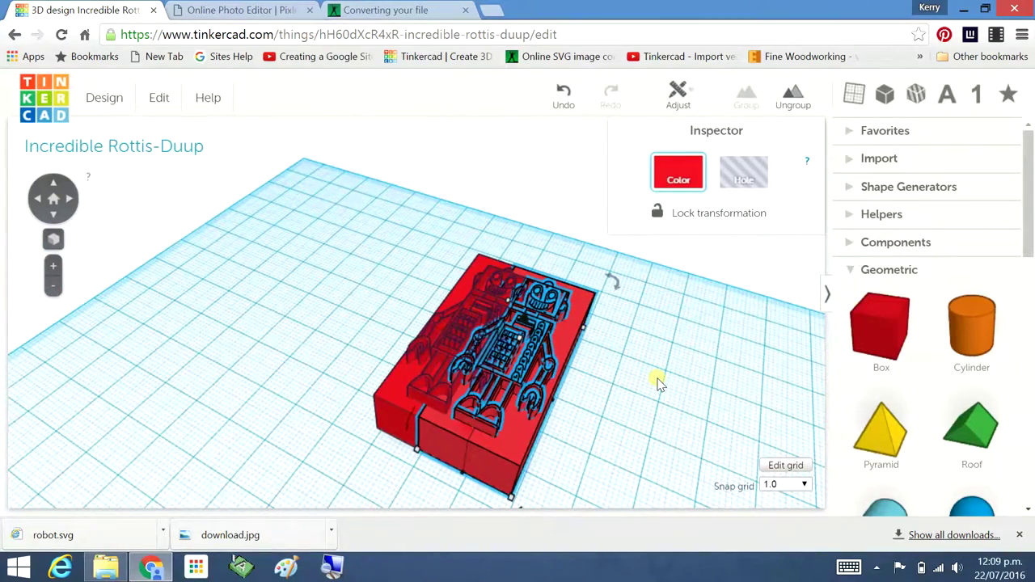
{"action": "key", "text": "Right"}
{"action": "key", "text": "Right"}
{"action": "key", "text": "Right"}
{"action": "key", "text": "Right"}
{"action": "key", "text": "Right"}
{"action": "key", "text": "Right"}
{"action": "key", "text": "Right"}
{"action": "key", "text": "Right"}
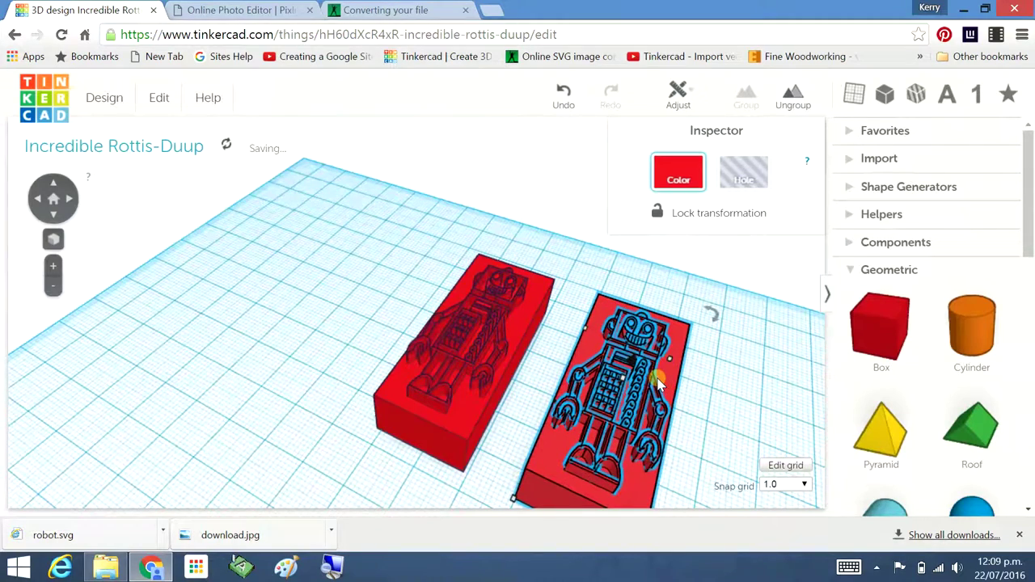
{"action": "key", "text": "Right"}
{"action": "key", "text": "Right"}
{"action": "key", "text": "Right"}
{"action": "key", "text": "Right"}
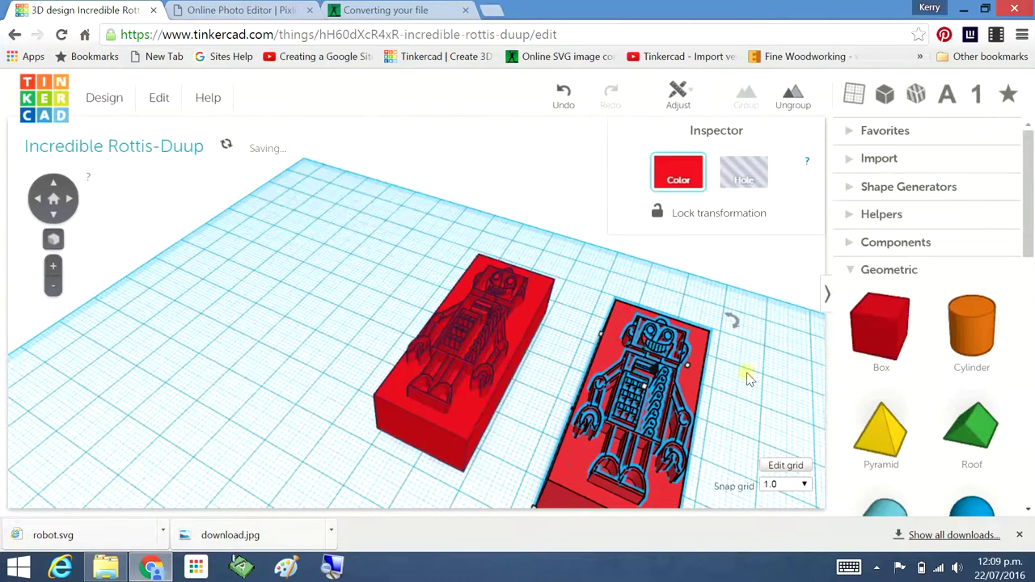
{"action": "left_click_drag", "start_coordinate": [158, 365], "coordinate": [85, 453]}
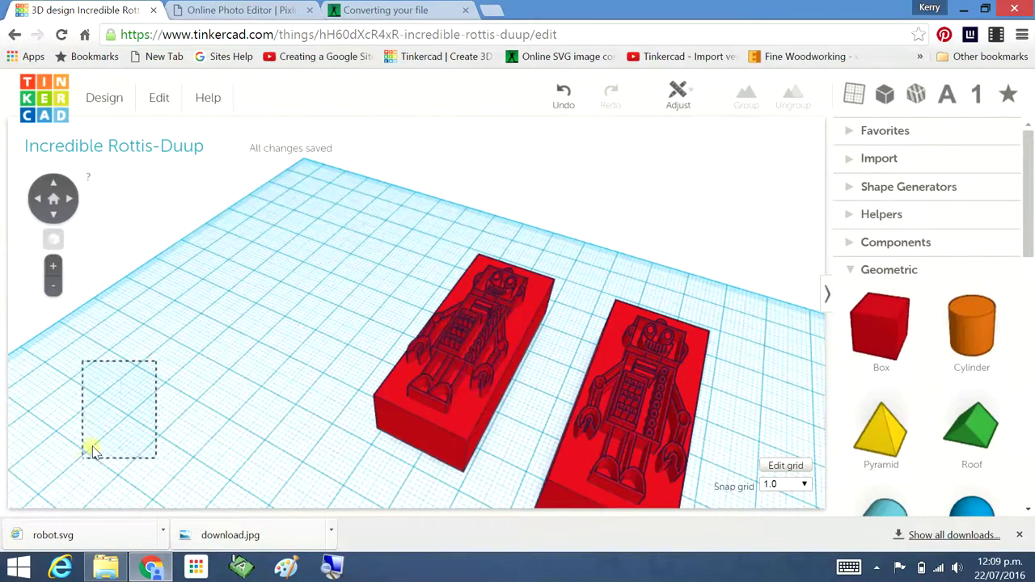
{"action": "mouse_move", "coordinate": [160, 402]}
{"action": "right_mouse_down"}
{"action": "mouse_move", "coordinate": [142, 334]}
{"action": "mouse_move", "coordinate": [123, 338]}
{"action": "mouse_move", "coordinate": [4, 462]}
{"action": "mouse_move", "coordinate": [157, 488]}
{"action": "mouse_move", "coordinate": [435, 455]}
{"action": "mouse_move", "coordinate": [469, 493]}
{"action": "mouse_move", "coordinate": [393, 504]}
{"action": "mouse_move", "coordinate": [322, 483]}
{"action": "mouse_move", "coordinate": [469, 494]}
{"action": "right_mouse_up"}
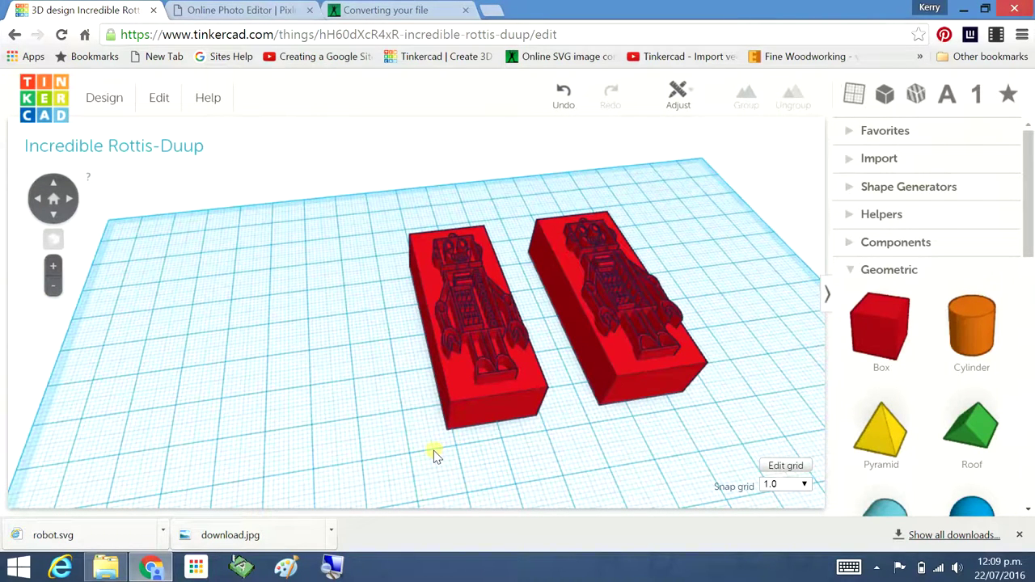
{"action": "mouse_move", "coordinate": [432, 451]}
{"action": "right_mouse_down"}
{"action": "mouse_move", "coordinate": [393, 391]}
{"action": "mouse_move", "coordinate": [363, 432]}
{"action": "mouse_move", "coordinate": [384, 455]}
{"action": "mouse_move", "coordinate": [377, 432]}
{"action": "mouse_move", "coordinate": [451, 455]}
{"action": "mouse_move", "coordinate": [446, 412]}
{"action": "mouse_move", "coordinate": [375, 409]}
{"action": "mouse_move", "coordinate": [457, 489]}
{"action": "right_mouse_up"}
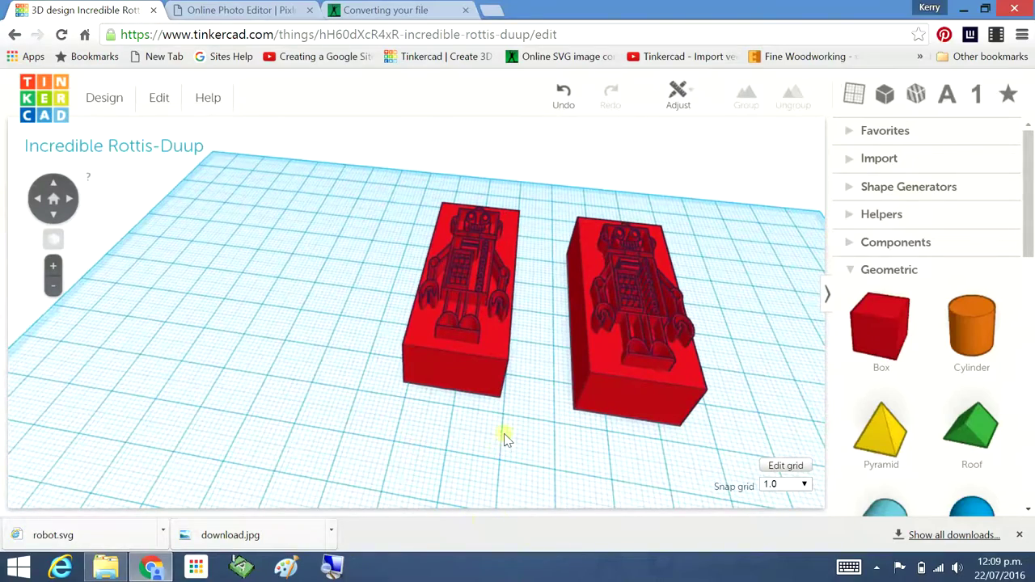
{"action": "mouse_move", "coordinate": [238, 347]}
{"action": "right_mouse_down"}
{"action": "mouse_move", "coordinate": [248, 445]}
{"action": "mouse_move", "coordinate": [296, 474]}
{"action": "mouse_move", "coordinate": [436, 202]}
{"action": "right_mouse_up"}
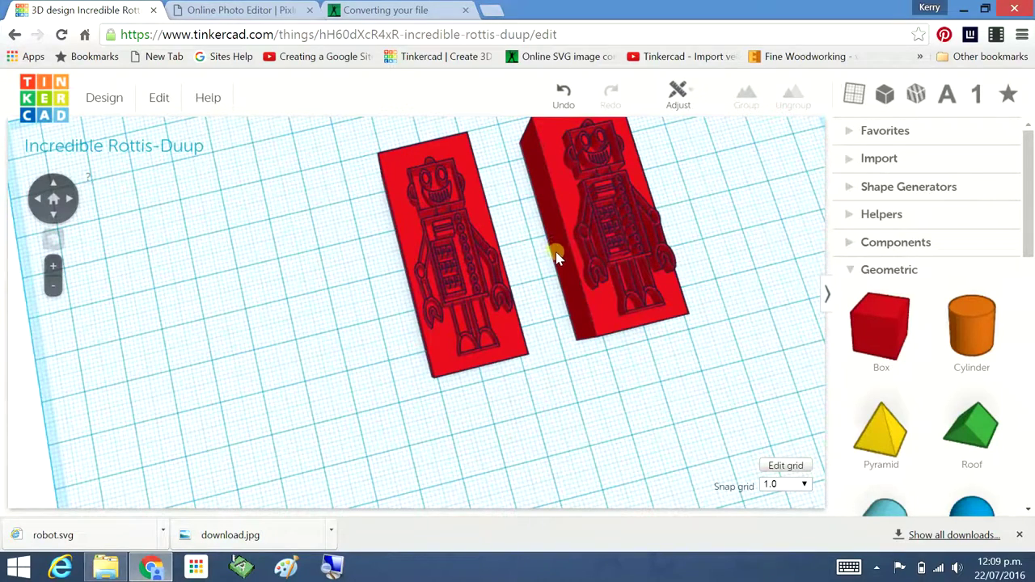
- Place a new box beside the robot blocks, colour it yellow, and stretch it to 30 mm
{"action": "left_click_drag", "start_coordinate": [871, 330], "coordinate": [319, 433]}
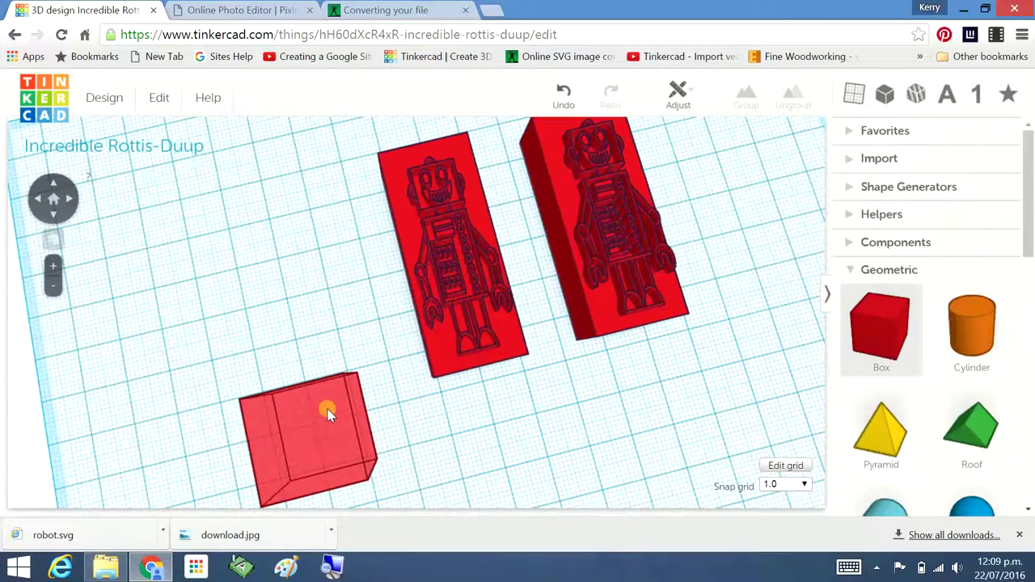
{"action": "left_click_drag", "start_coordinate": [320, 426], "coordinate": [317, 362]}
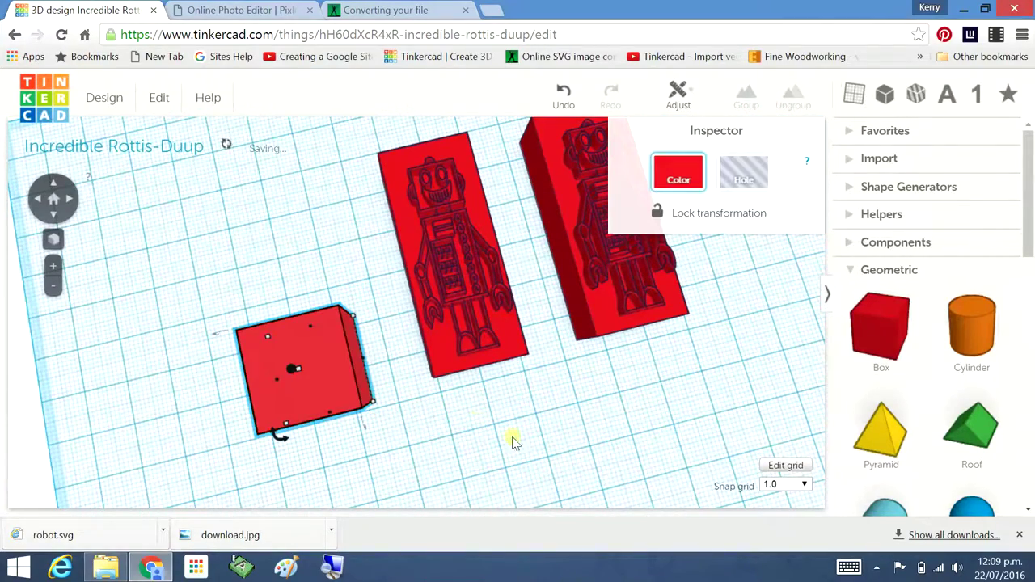
{"action": "right_click_drag", "start_coordinate": [542, 418], "coordinate": [548, 397]}
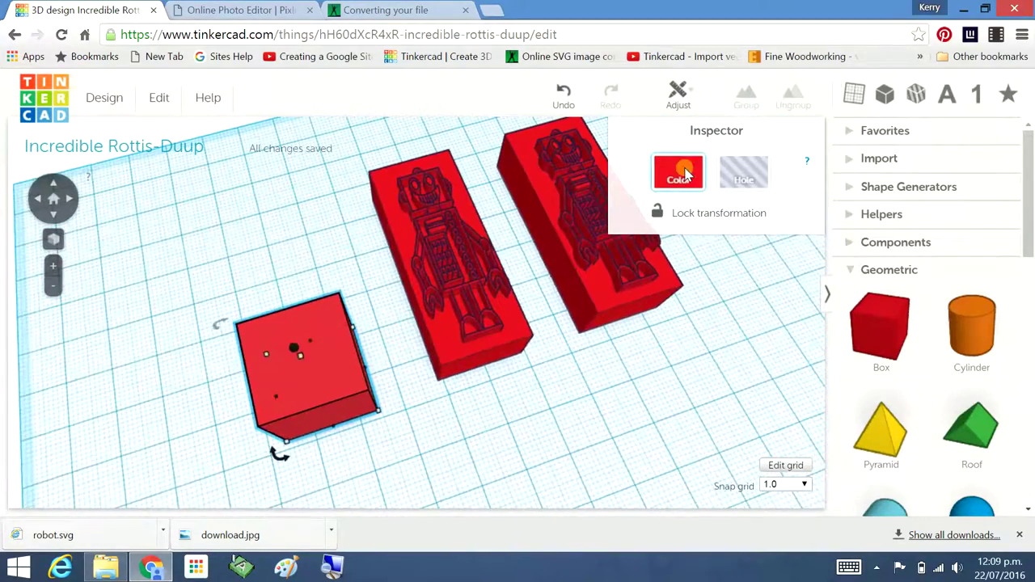
{"action": "left_click", "coordinate": [678, 172]}
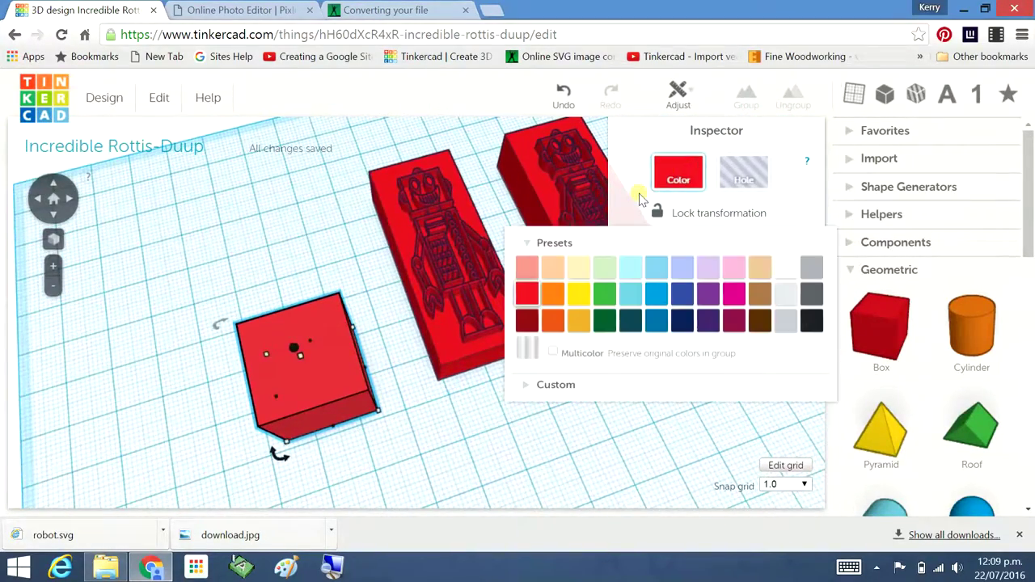
{"action": "left_click", "coordinate": [580, 295]}
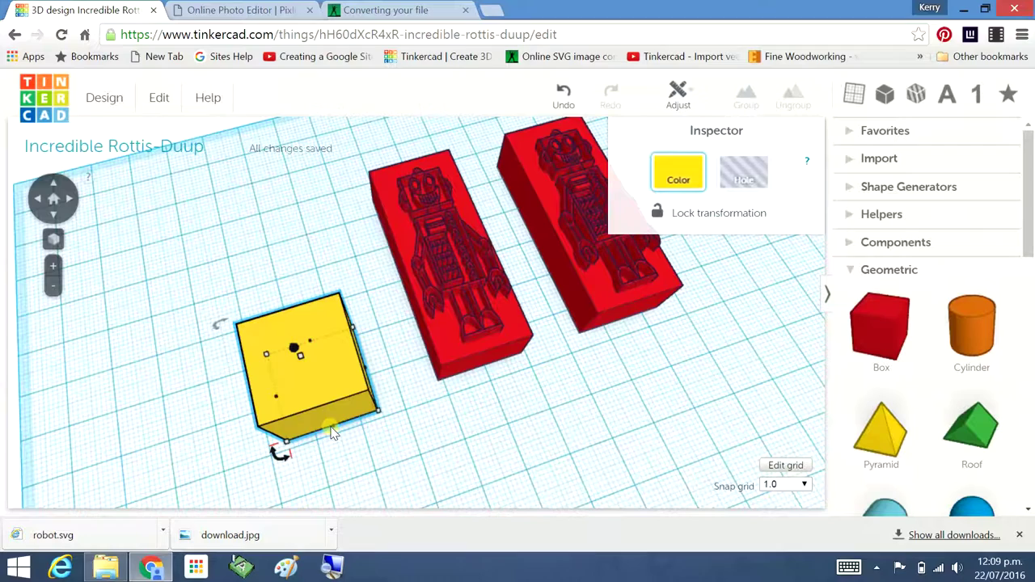
{"action": "left_click_drag", "start_coordinate": [333, 433], "coordinate": [368, 492]}
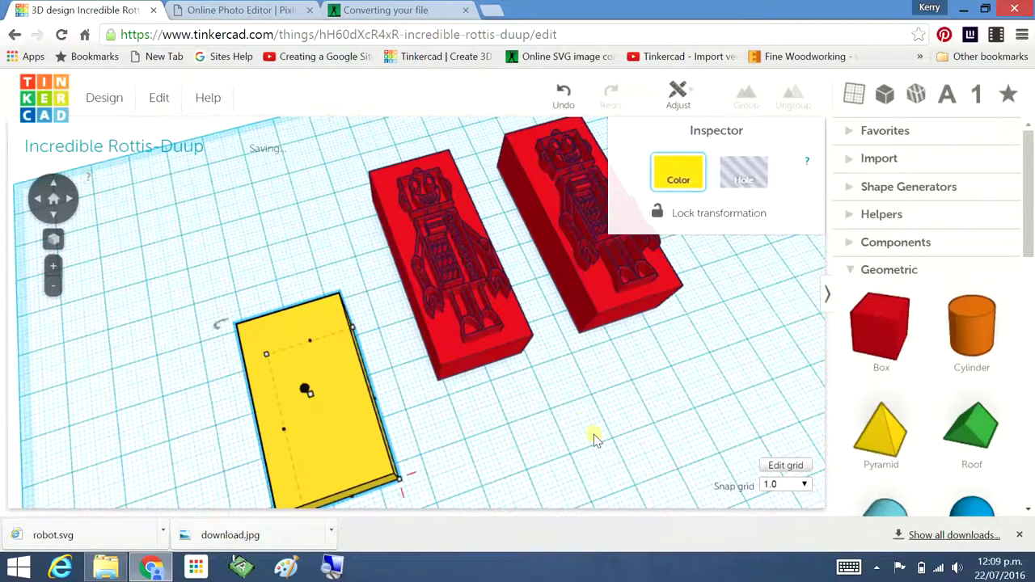
- Duplicate the yellow box and drag the copy over one end of the second robot block
{"action": "key", "text": "ctrl+c"}
{"action": "key", "text": "ctrl+v"}
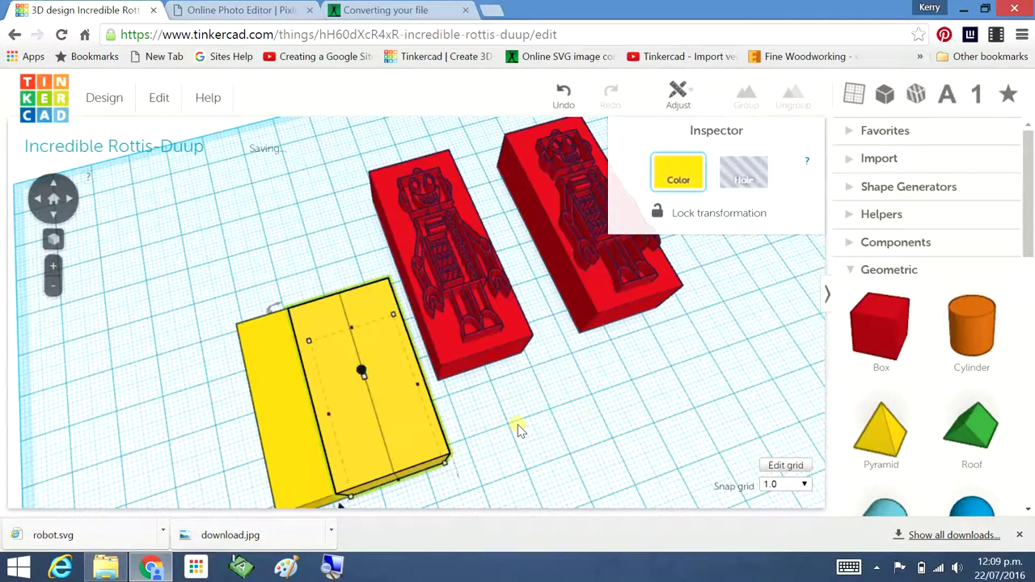
{"action": "mouse_move", "coordinate": [385, 344]}
{"action": "left_mouse_down"}
{"action": "mouse_move", "coordinate": [487, 125]}
{"action": "mouse_move", "coordinate": [594, 129]}
{"action": "mouse_move", "coordinate": [600, 153]}
{"action": "left_mouse_up"}
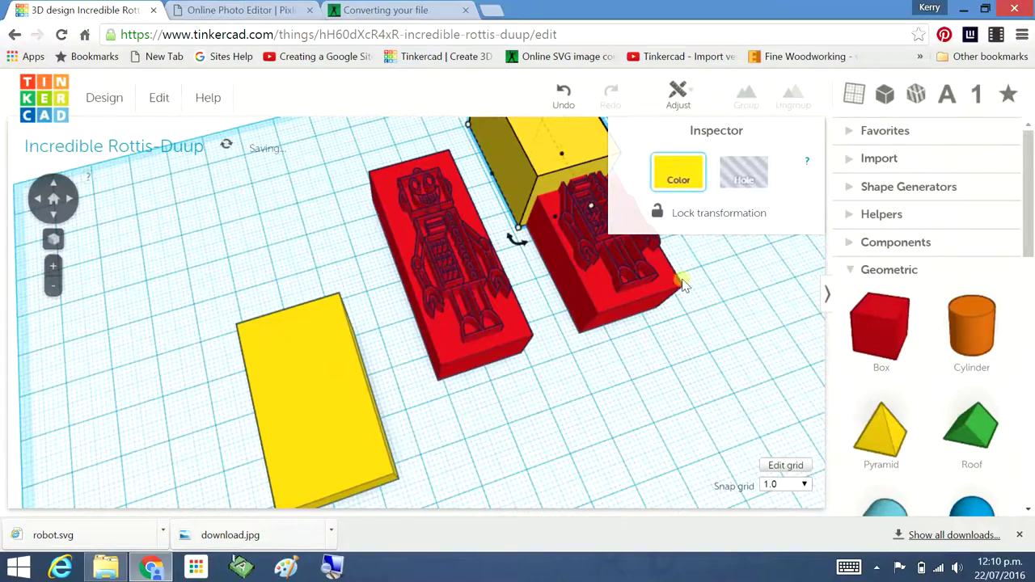
{"action": "mouse_move", "coordinate": [689, 371]}
{"action": "right_mouse_down"}
{"action": "mouse_move", "coordinate": [405, 364]}
{"action": "mouse_move", "coordinate": [457, 239]}
{"action": "mouse_move", "coordinate": [433, 222]}
{"action": "mouse_move", "coordinate": [440, 228]}
{"action": "right_mouse_up"}
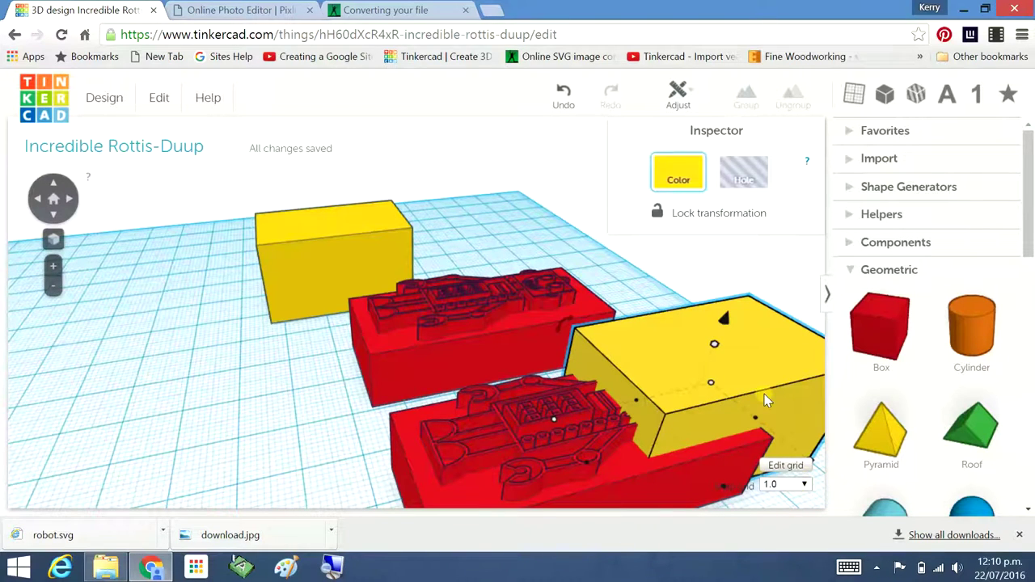
- Slide the second yellow box over the robot block and stretch it to 29 mm
{"action": "left_click_drag", "start_coordinate": [758, 382], "coordinate": [775, 369]}
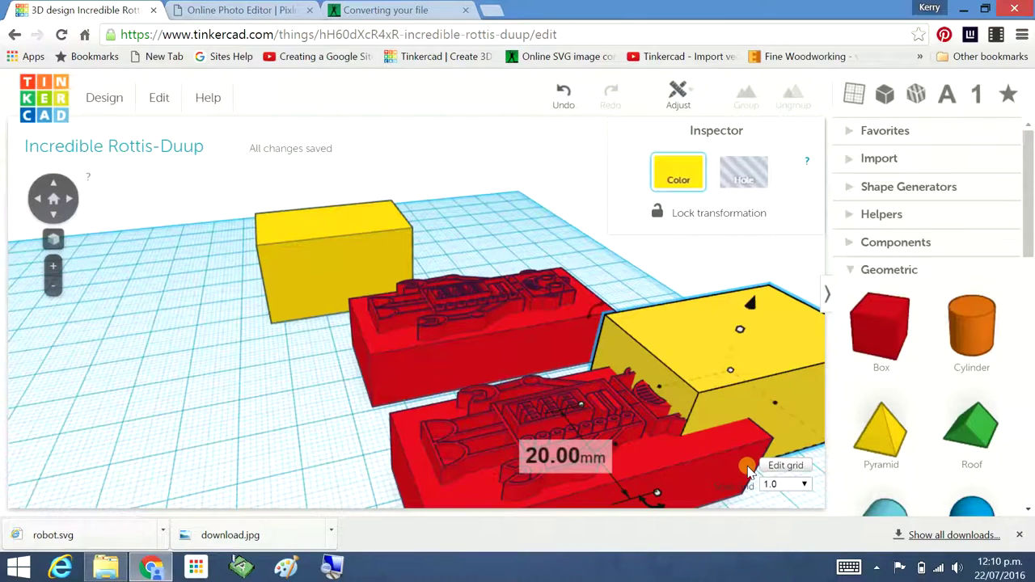
{"action": "left_click", "coordinate": [749, 485]}
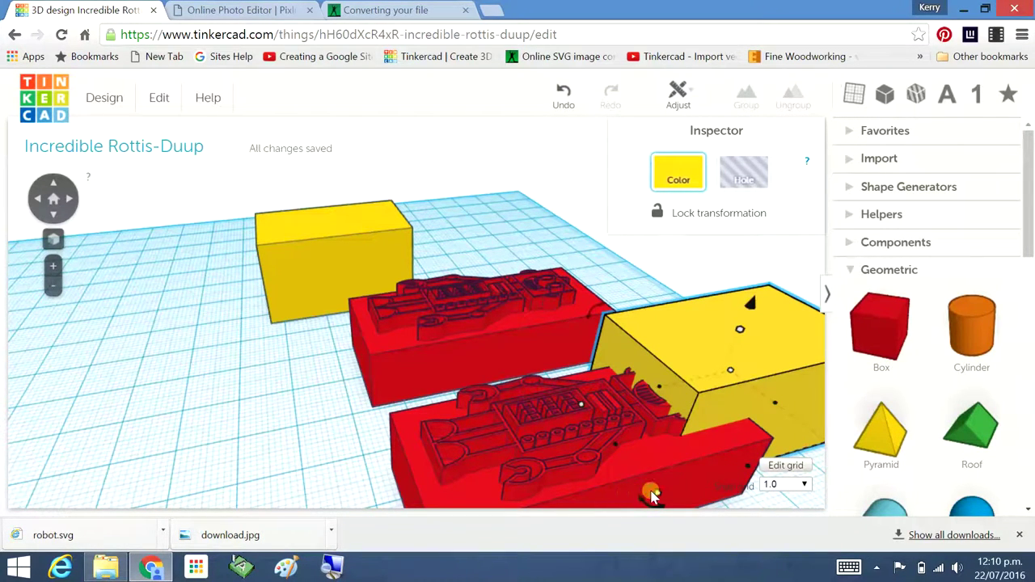
{"action": "mouse_move", "coordinate": [652, 493]}
{"action": "left_click_drag", "start_coordinate": [669, 509], "coordinate": [691, 538]}
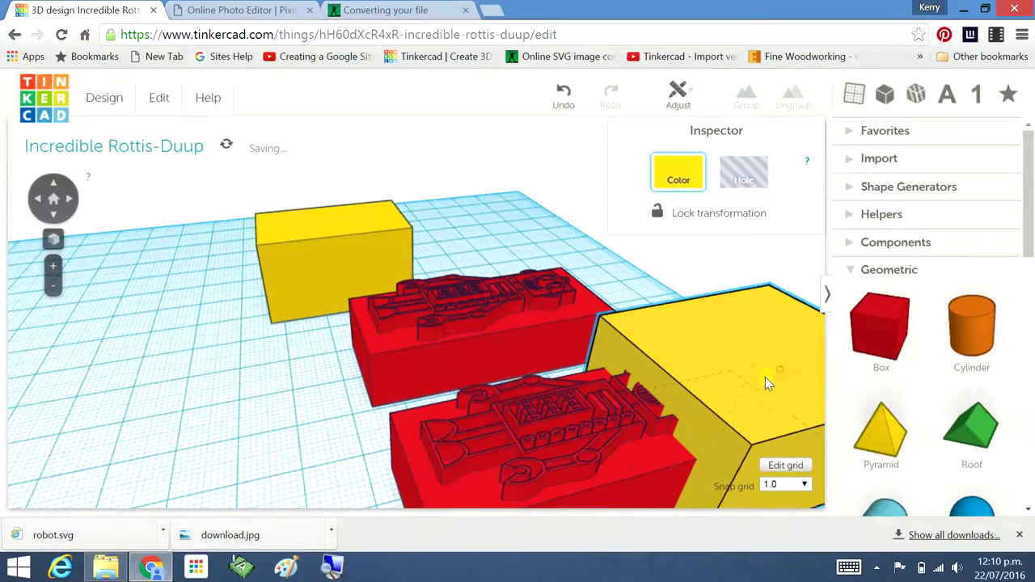
{"action": "left_click_drag", "start_coordinate": [761, 371], "coordinate": [752, 374]}
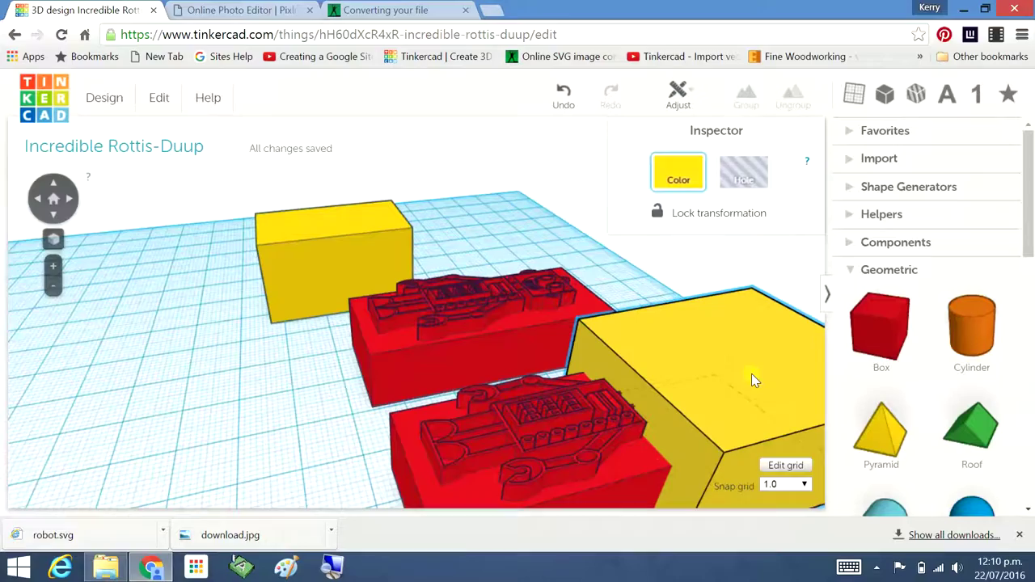
{"action": "right_click_drag", "start_coordinate": [293, 374], "coordinate": [627, 502]}
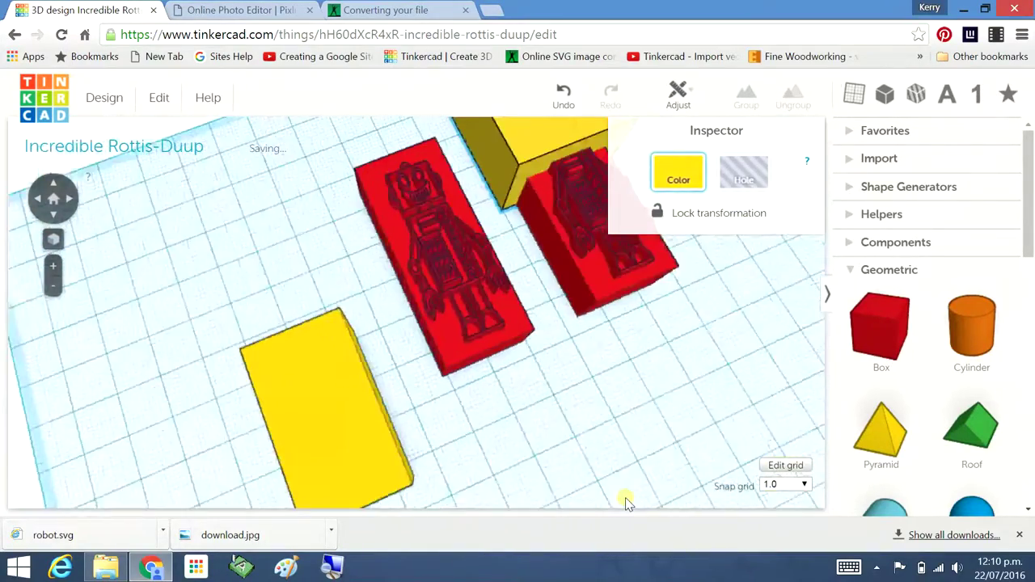
- Move the yellow box right and widen it to 35 mm
{"action": "mouse_move", "coordinate": [339, 434]}
{"action": "left_mouse_down"}
{"action": "mouse_move", "coordinate": [474, 412]}
{"action": "mouse_move", "coordinate": [499, 322]}
{"action": "left_mouse_up"}
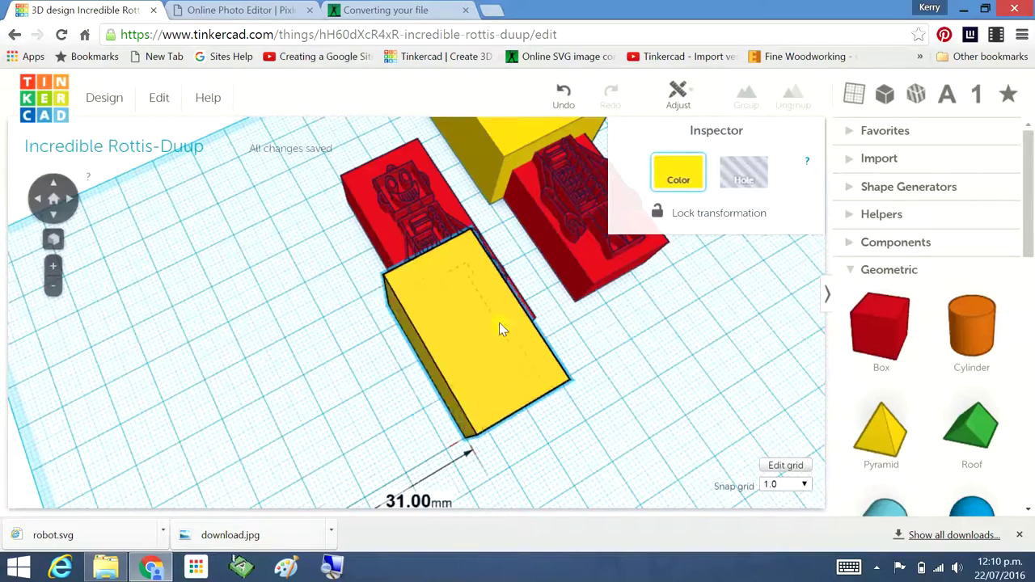
{"action": "left_click_drag", "start_coordinate": [499, 322], "coordinate": [555, 354]}
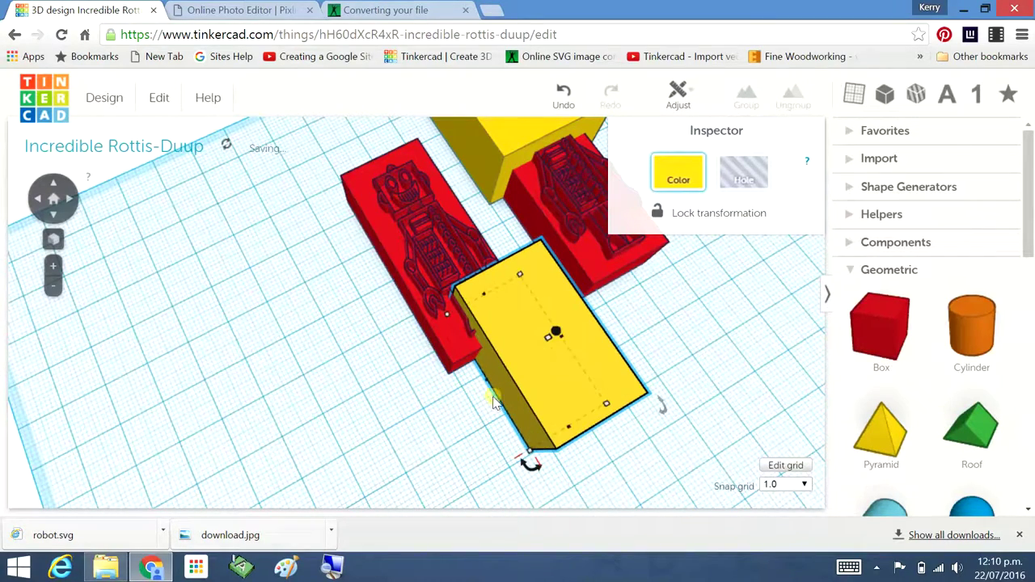
{"action": "left_click_drag", "start_coordinate": [495, 402], "coordinate": [395, 405]}
{"action": "right_click_drag", "start_coordinate": [550, 416], "coordinate": [534, 396]}
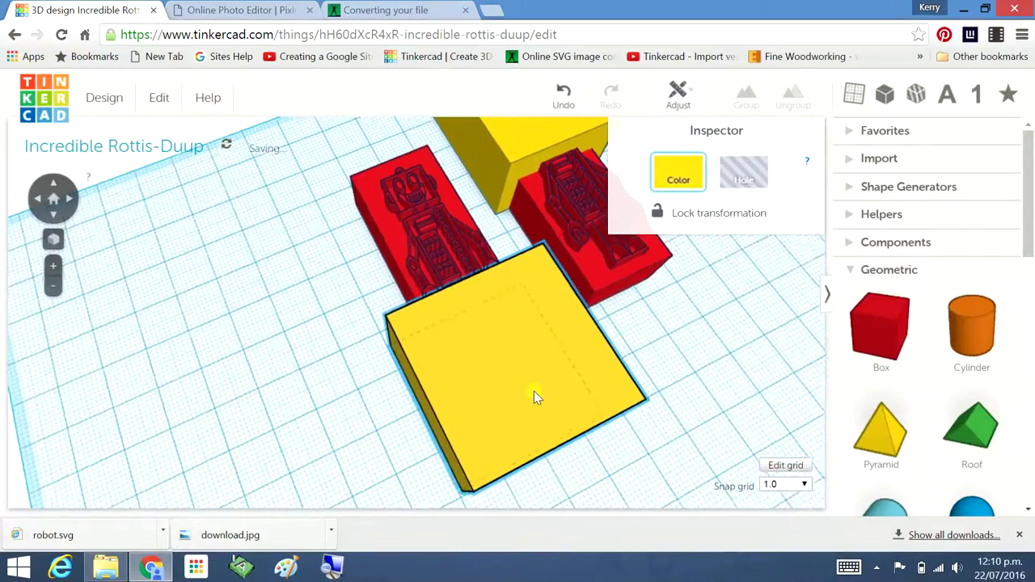
{"action": "left_click_drag", "start_coordinate": [495, 395], "coordinate": [193, 411]}
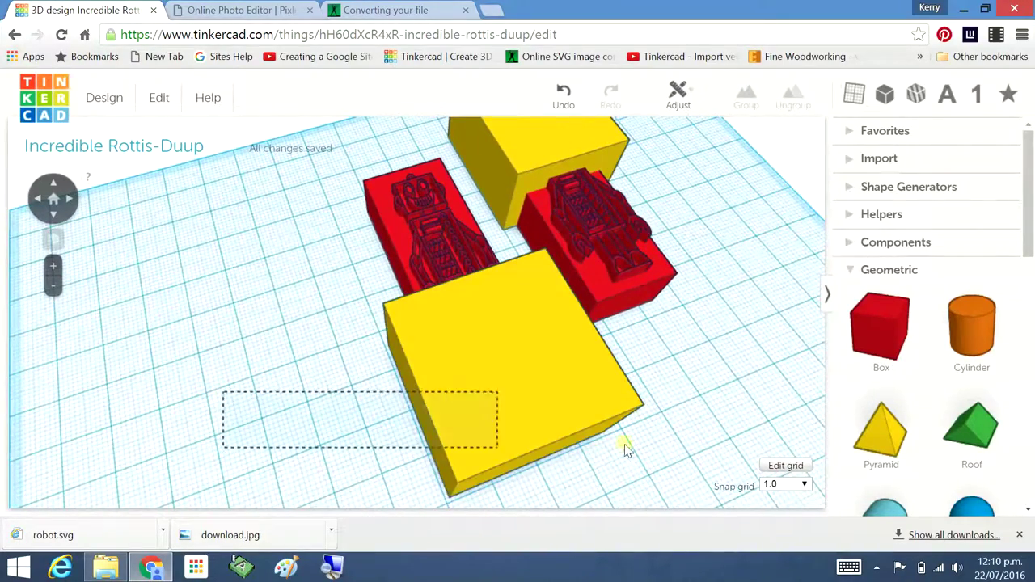
{"action": "left_click", "coordinate": [192, 411]}
- Reposition the yellow box up and left over the robot plates, checking from above
{"action": "left_click_drag", "start_coordinate": [455, 385], "coordinate": [424, 331]}
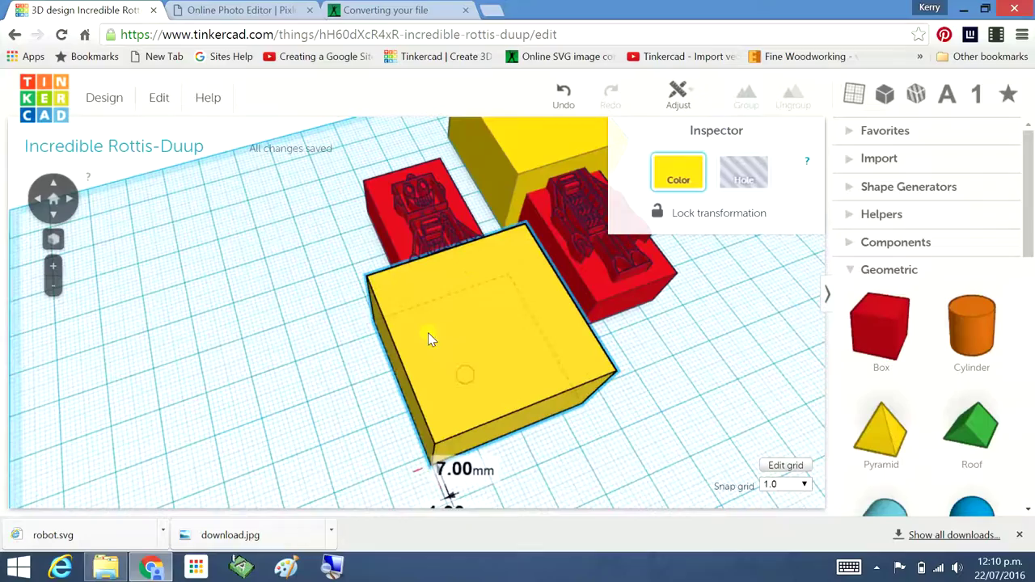
{"action": "mouse_move", "coordinate": [251, 378]}
{"action": "right_mouse_down"}
{"action": "mouse_move", "coordinate": [296, 411]}
{"action": "mouse_move", "coordinate": [478, 394]}
{"action": "mouse_move", "coordinate": [493, 364]}
{"action": "mouse_move", "coordinate": [444, 277]}
{"action": "right_mouse_up"}
{"action": "mouse_move", "coordinate": [444, 277]}
{"action": "left_mouse_down"}
{"action": "mouse_move", "coordinate": [386, 290]}
{"action": "mouse_move", "coordinate": [398, 291]}
{"action": "left_mouse_up"}
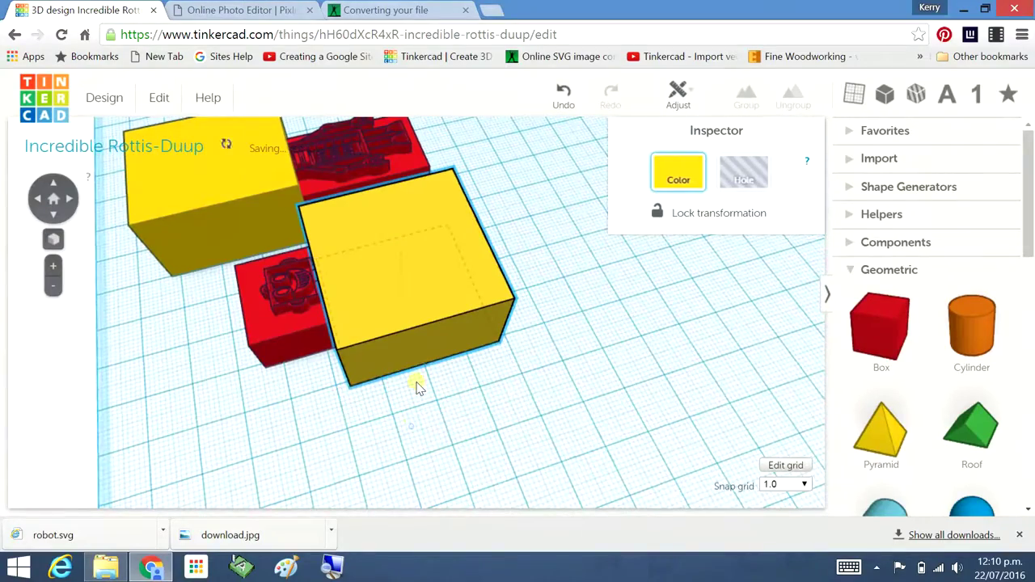
{"action": "mouse_move", "coordinate": [415, 386]}
{"action": "right_mouse_down"}
{"action": "mouse_move", "coordinate": [283, 386]}
{"action": "mouse_move", "coordinate": [248, 397]}
{"action": "mouse_move", "coordinate": [262, 420]}
{"action": "mouse_move", "coordinate": [426, 432]}
{"action": "mouse_move", "coordinate": [596, 393]}
{"action": "mouse_move", "coordinate": [620, 377]}
{"action": "mouse_move", "coordinate": [479, 460]}
{"action": "mouse_move", "coordinate": [361, 398]}
{"action": "mouse_move", "coordinate": [346, 513]}
{"action": "mouse_move", "coordinate": [483, 486]}
{"action": "mouse_move", "coordinate": [482, 430]}
{"action": "right_mouse_up"}
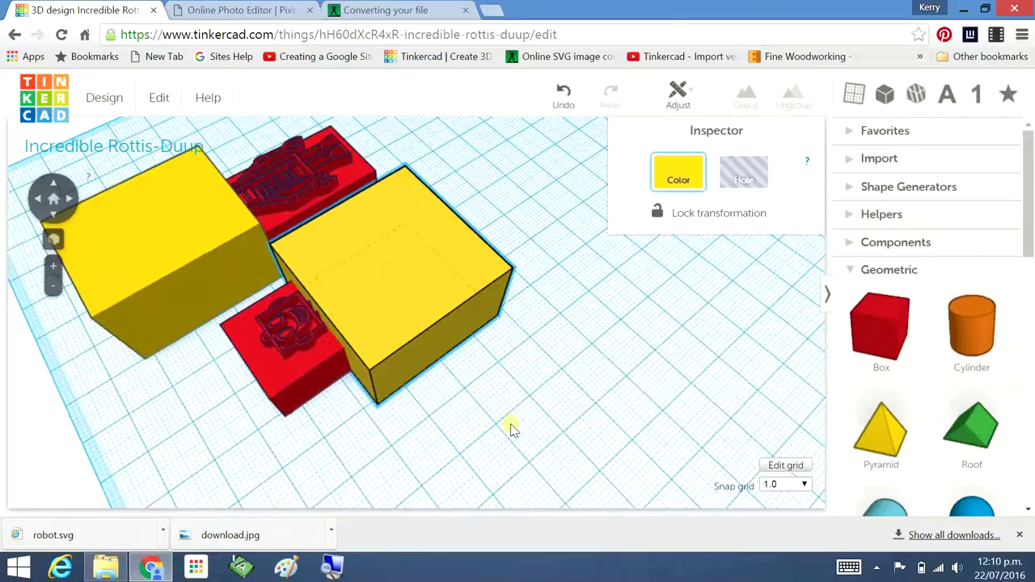
{"action": "mouse_move", "coordinate": [509, 423]}
{"action": "right_mouse_down"}
{"action": "mouse_move", "coordinate": [631, 409]}
{"action": "mouse_move", "coordinate": [479, 430]}
{"action": "mouse_move", "coordinate": [2, 384]}
{"action": "mouse_move", "coordinate": [195, 406]}
{"action": "mouse_move", "coordinate": [319, 372]}
{"action": "right_mouse_up"}
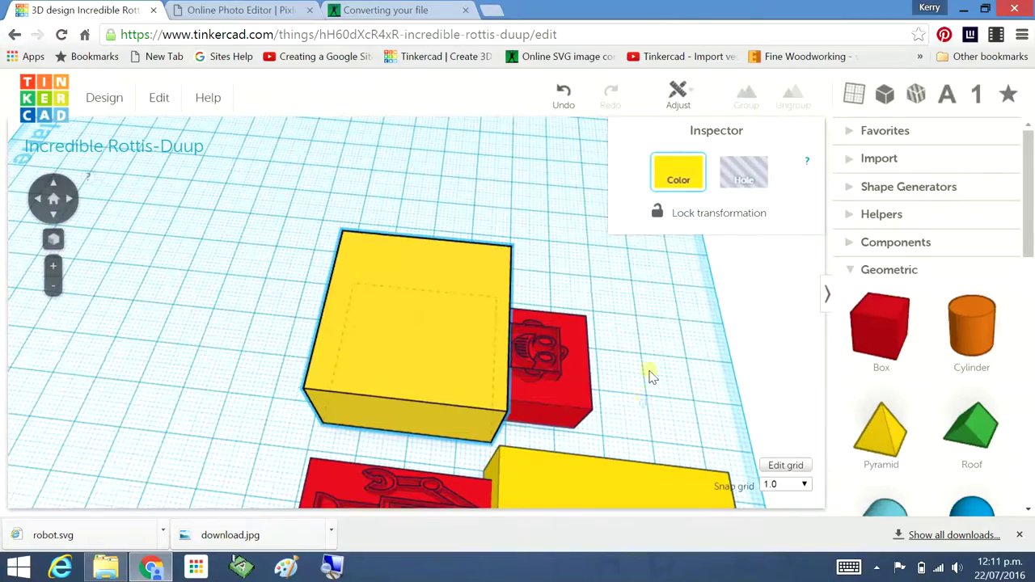
- Nudge the front yellow box one grid step at a time until it meets its robot plate
{"action": "mouse_move", "coordinate": [649, 369]}
{"action": "right_mouse_down"}
{"action": "mouse_move", "coordinate": [636, 313]}
{"action": "mouse_move", "coordinate": [580, 289]}
{"action": "mouse_move", "coordinate": [520, 284]}
{"action": "mouse_move", "coordinate": [539, 300]}
{"action": "mouse_move", "coordinate": [526, 407]}
{"action": "mouse_move", "coordinate": [566, 427]}
{"action": "mouse_move", "coordinate": [613, 391]}
{"action": "mouse_move", "coordinate": [429, 432]}
{"action": "right_mouse_up"}
{"action": "left_click", "coordinate": [435, 434]}
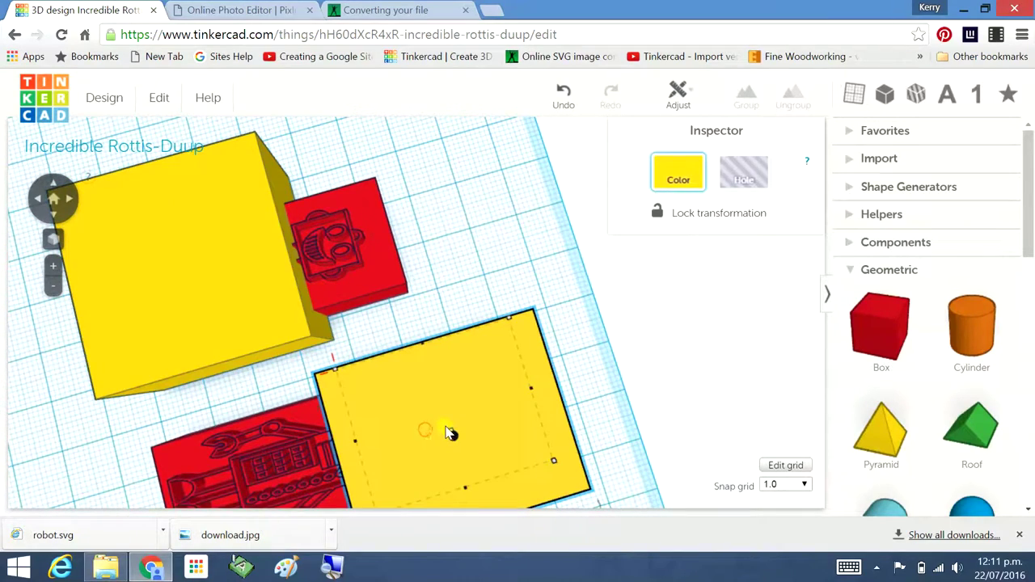
{"action": "left_click_drag", "start_coordinate": [466, 405], "coordinate": [472, 395]}
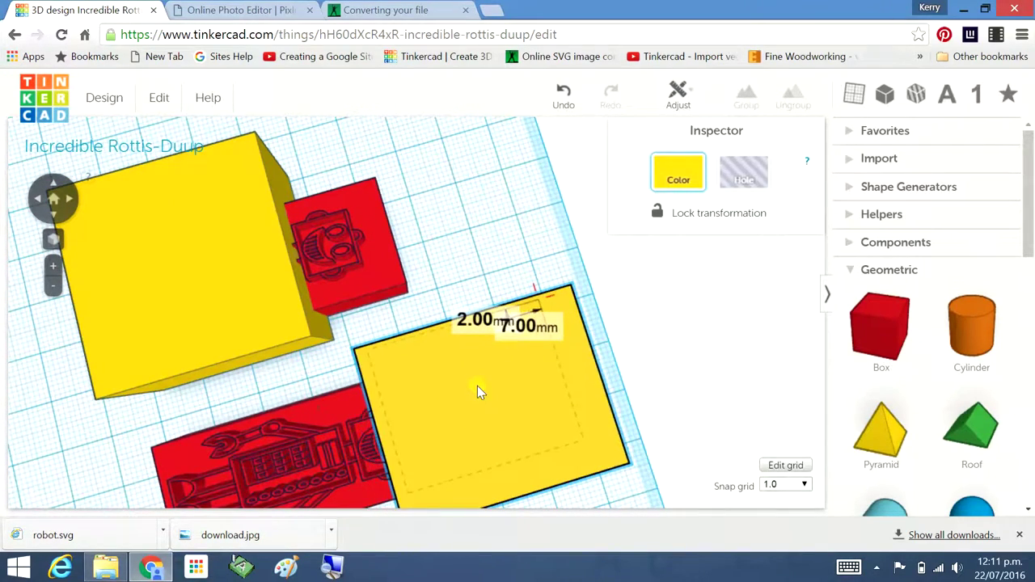
{"action": "mouse_move", "coordinate": [224, 411]}
{"action": "right_mouse_down"}
{"action": "mouse_move", "coordinate": [262, 378]}
{"action": "mouse_move", "coordinate": [350, 377]}
{"action": "right_mouse_up"}
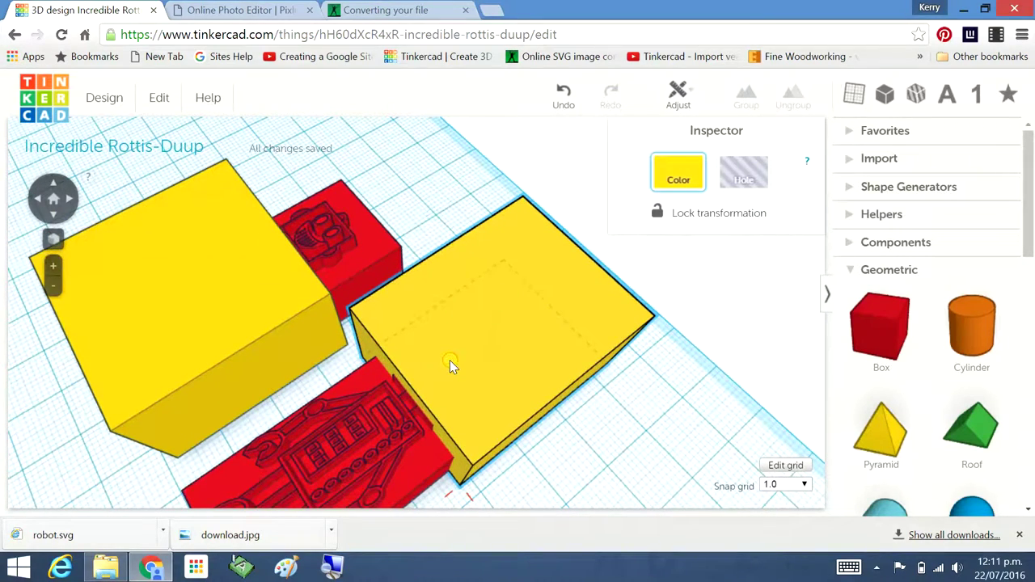
{"action": "key", "text": "Left"}
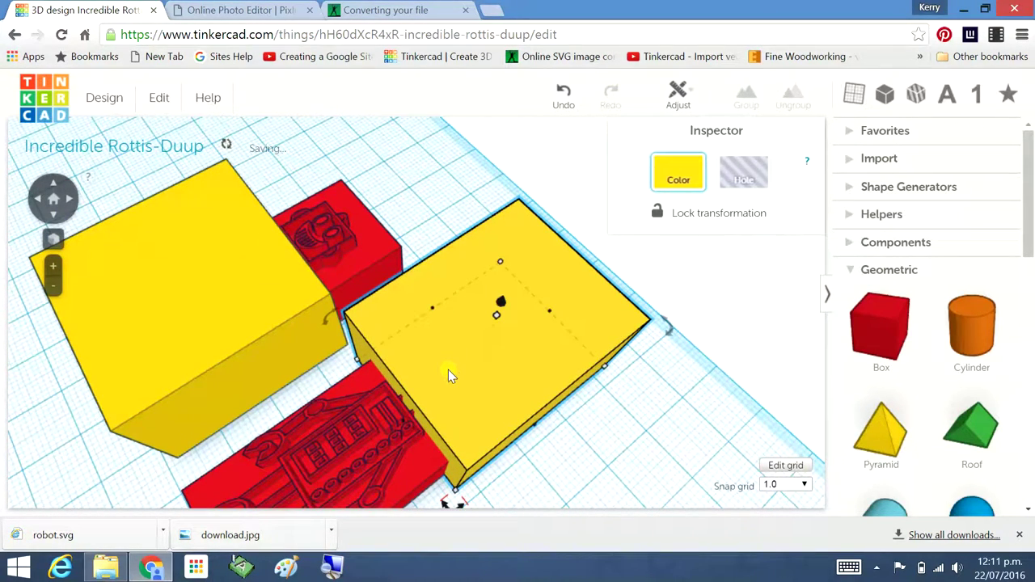
{"action": "key", "text": "Down"}
{"action": "key", "text": "Left"}
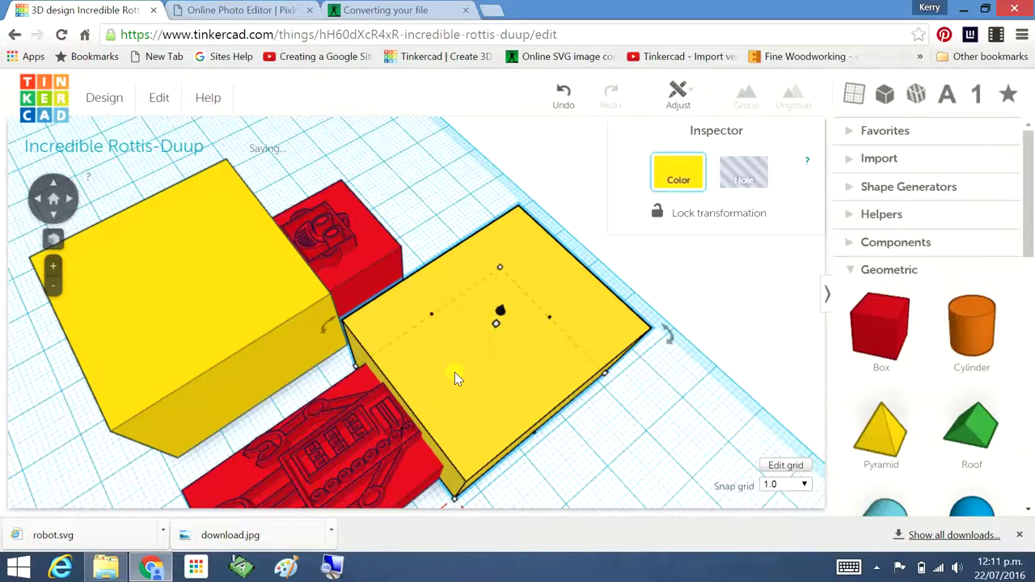
{"action": "key", "text": "Right"}
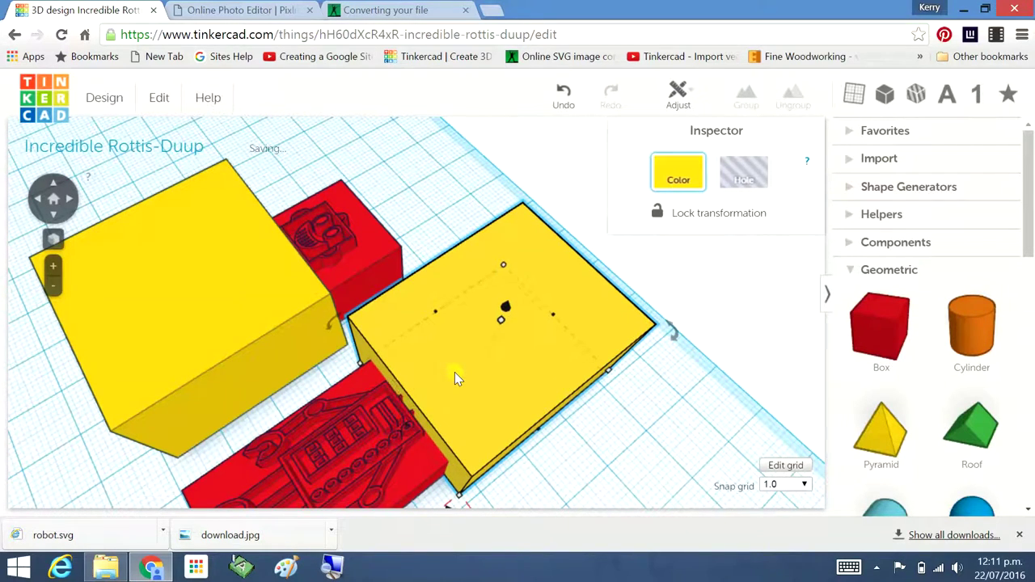
- Nudge the large yellow box right and back left to confirm its alignment
{"action": "right_click_drag", "start_coordinate": [471, 229], "coordinate": [400, 208]}
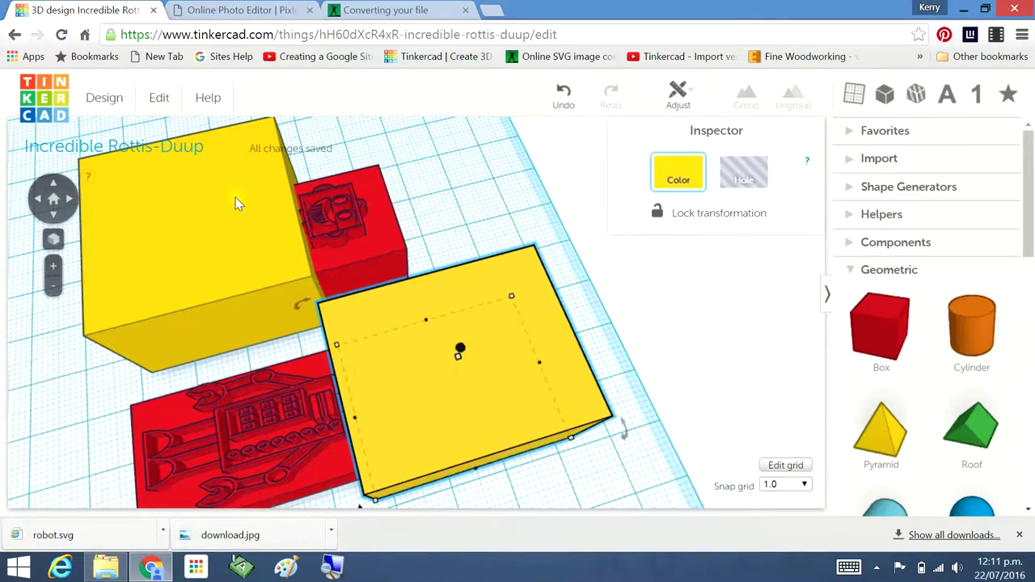
{"action": "left_click", "coordinate": [233, 206]}
{"action": "key", "text": "Right"}
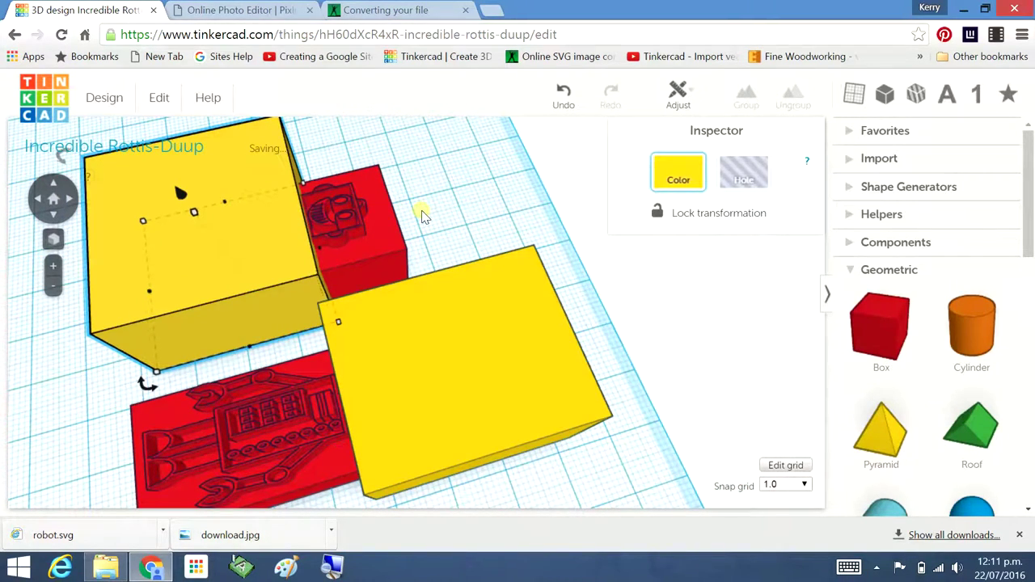
{"action": "key", "text": "Left"}
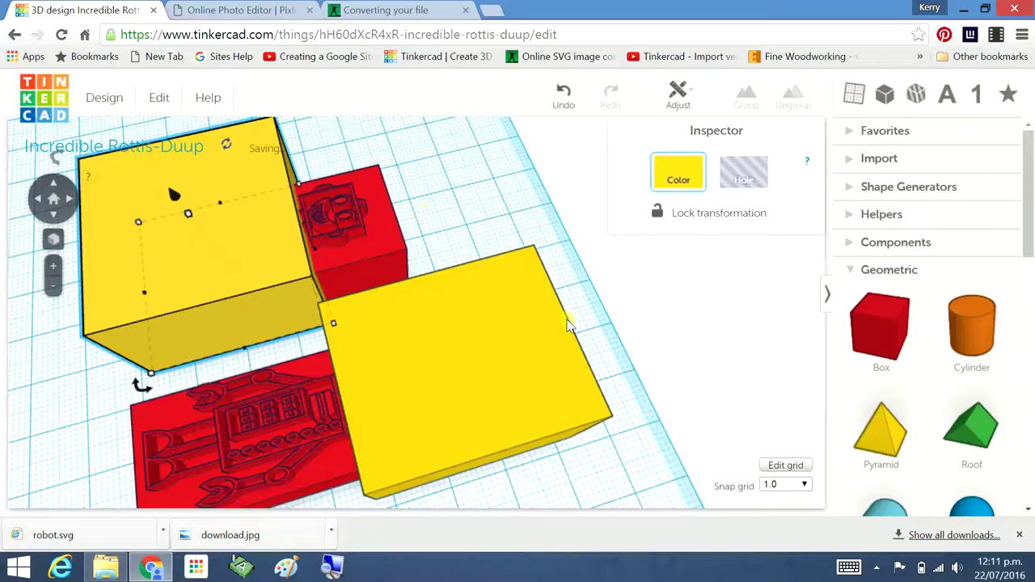
{"action": "mouse_move", "coordinate": [513, 492]}
{"action": "right_mouse_down"}
{"action": "mouse_move", "coordinate": [555, 474]}
{"action": "mouse_move", "coordinate": [591, 434]}
{"action": "mouse_move", "coordinate": [492, 480]}
{"action": "mouse_move", "coordinate": [474, 462]}
{"action": "right_mouse_up"}
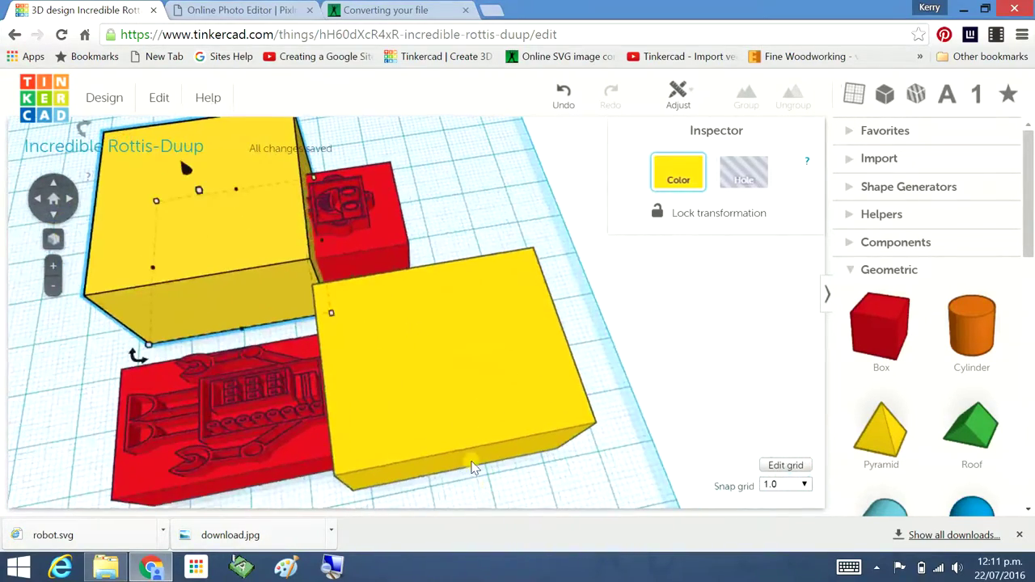
- Make the front yellow box a hole and group it with the long red robot plate
{"action": "left_click", "coordinate": [456, 385]}
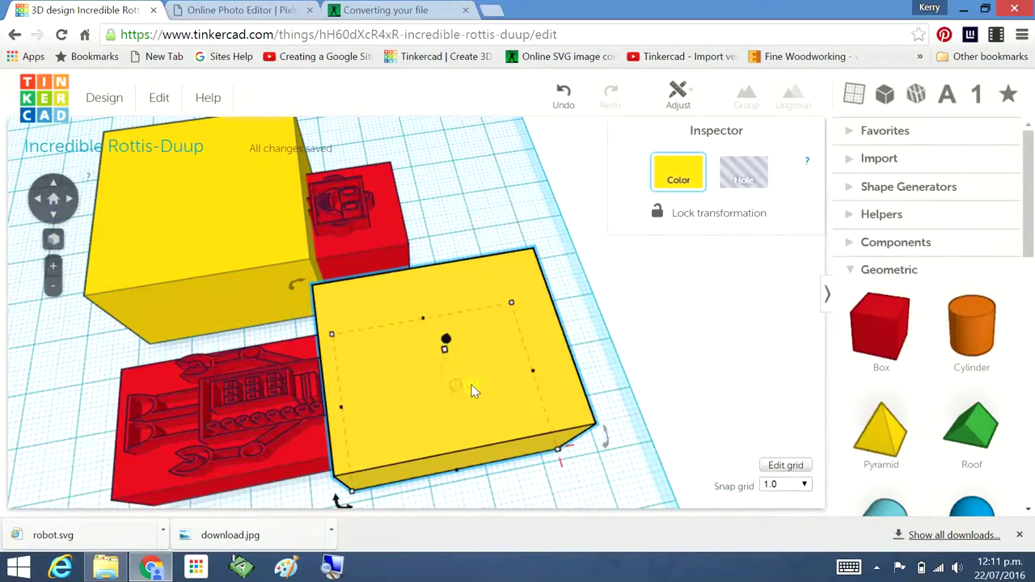
{"action": "left_click", "coordinate": [747, 178]}
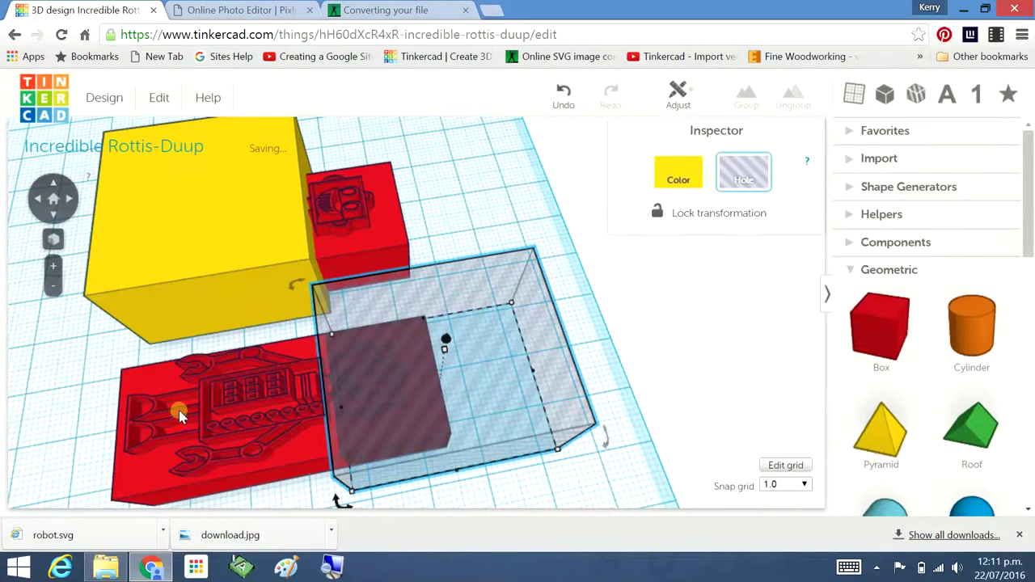
{"action": "left_click", "coordinate": [218, 403], "text": "shift"}
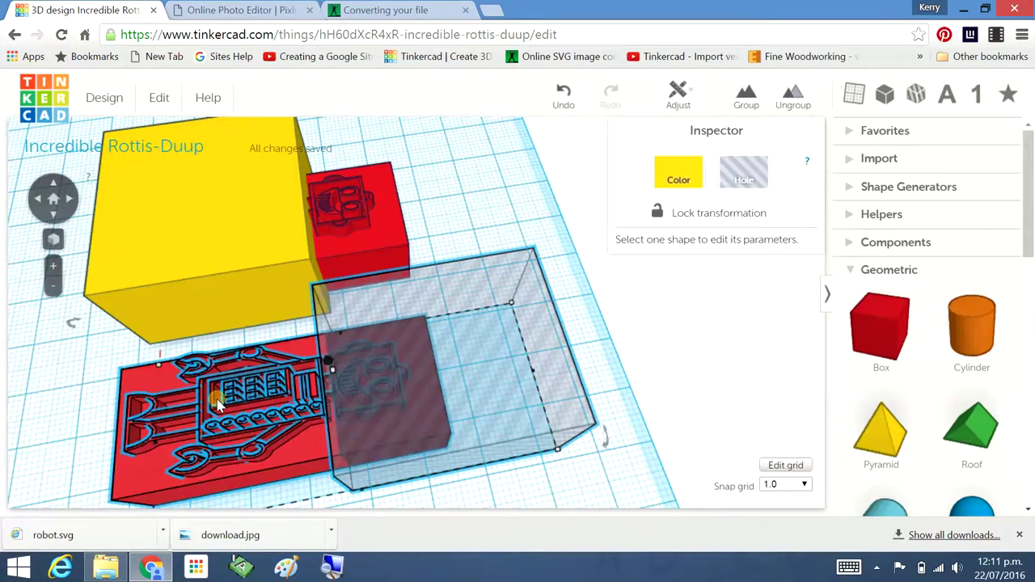
{"action": "left_click", "coordinate": [750, 105]}
{"action": "left_click", "coordinate": [639, 312]}
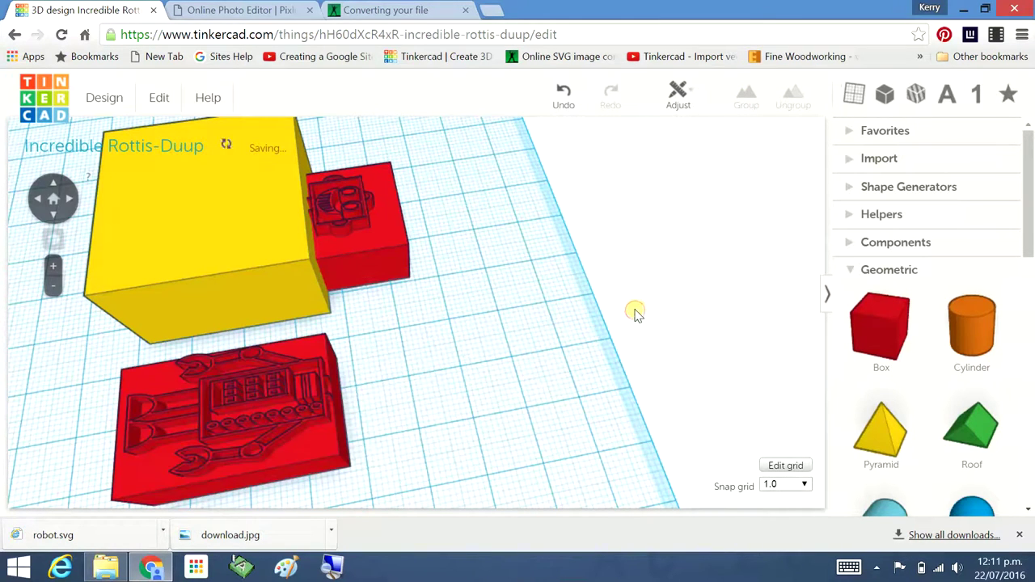
- Turn the remaining yellow box into a hole and group it with the small robot-head block
{"action": "left_click", "coordinate": [207, 226]}
{"action": "left_click", "coordinate": [739, 164]}
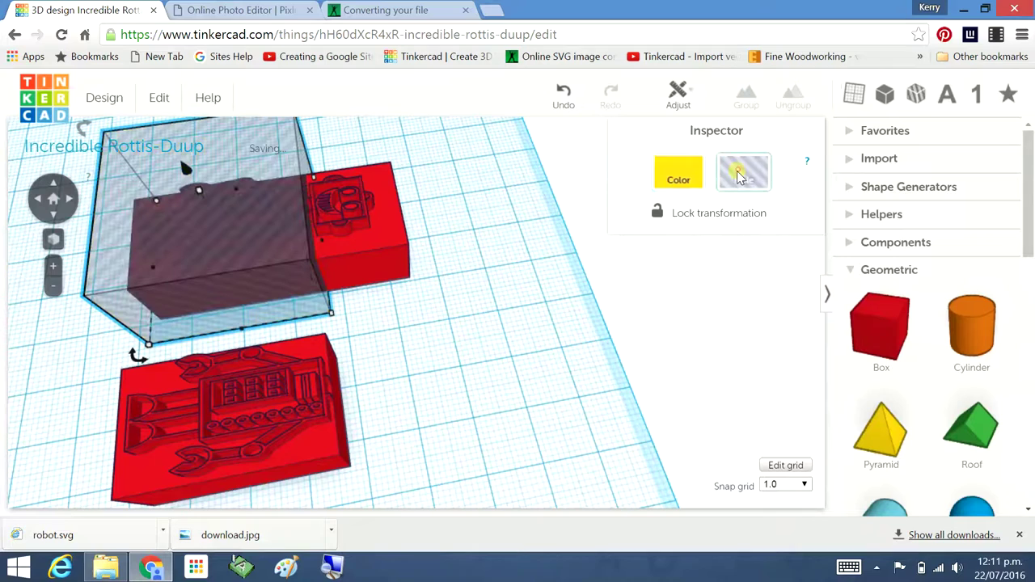
{"action": "left_click", "coordinate": [377, 221], "text": "shift"}
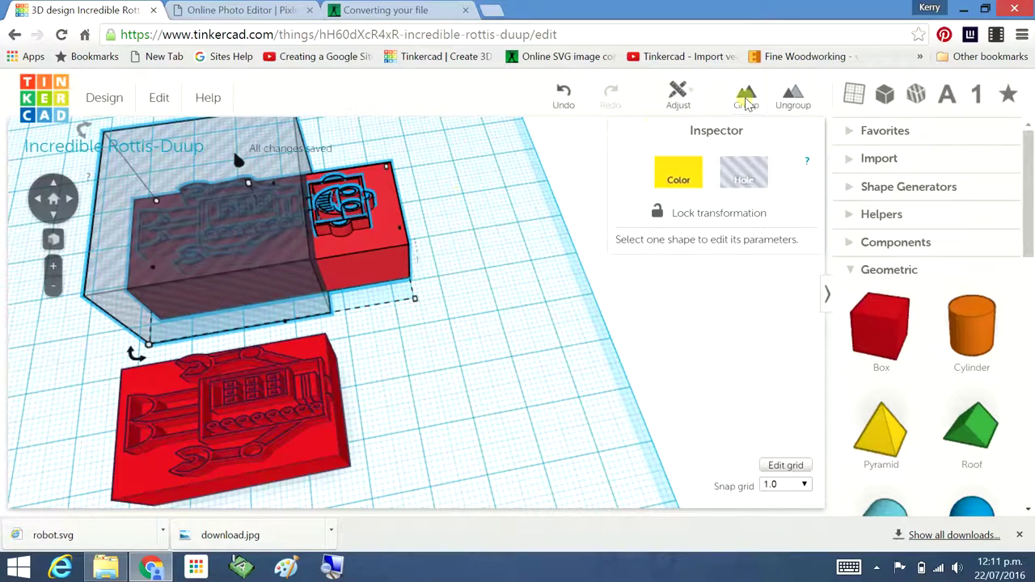
{"action": "left_click", "coordinate": [747, 103]}
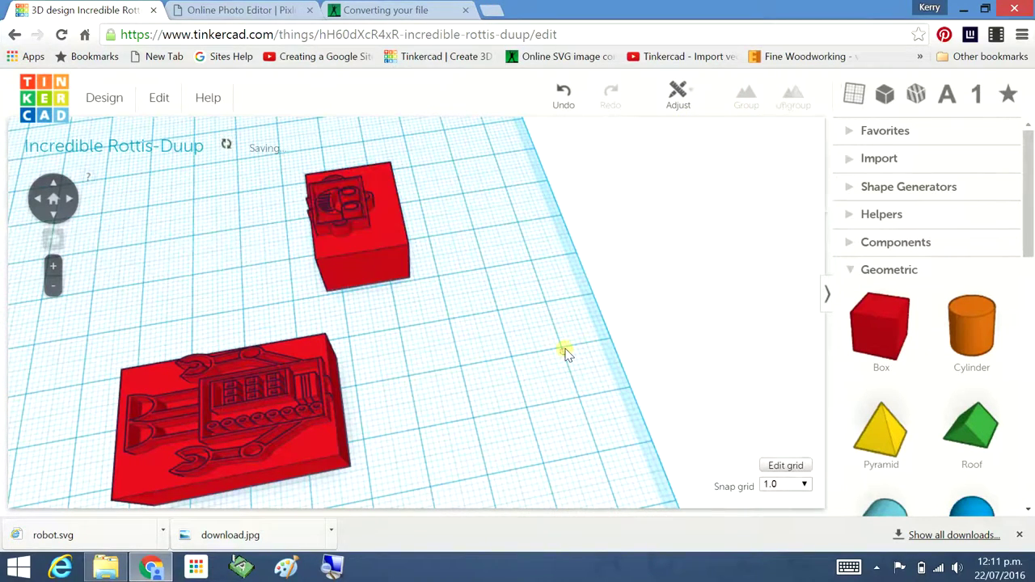